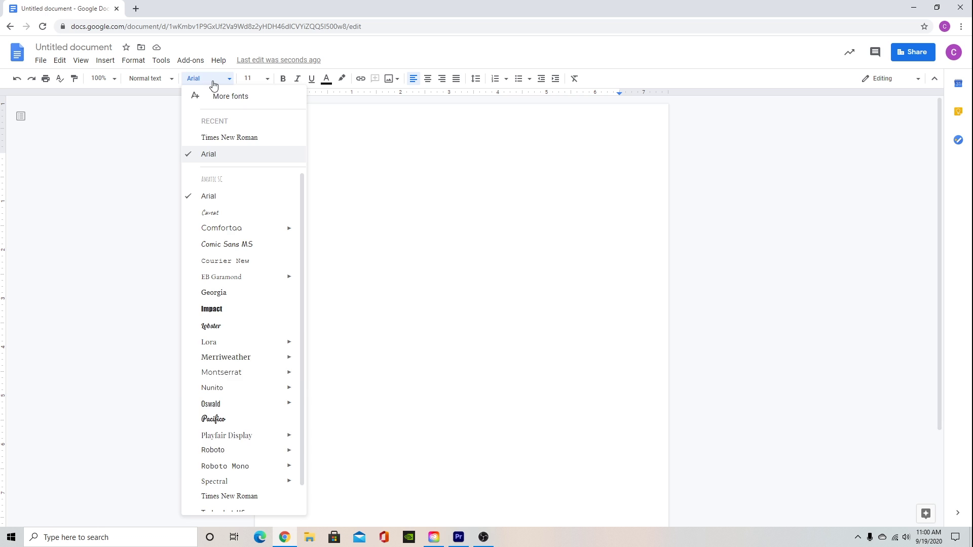
Step: Set the document's text font to Times New Roman at size 12
left_click(227, 138)
left_click(249, 78)
left_click(250, 161)
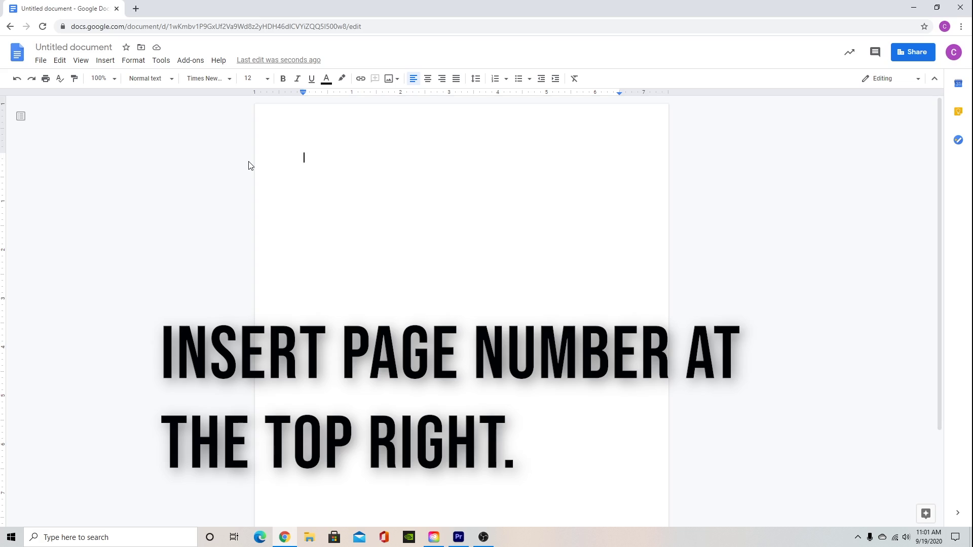
Step: Add page numbers to the upper-right header of every page, starting on the first page
left_click(102, 62)
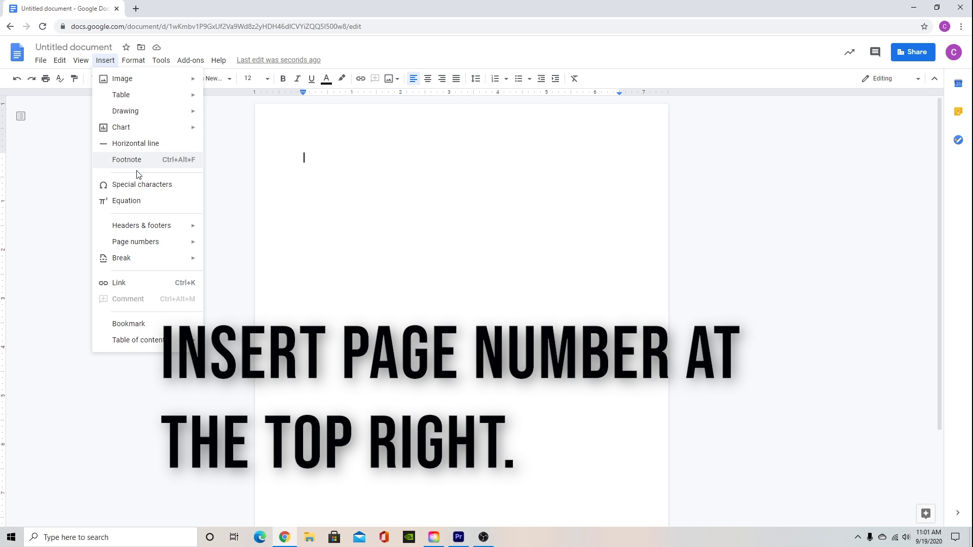
mouse_move(140, 242)
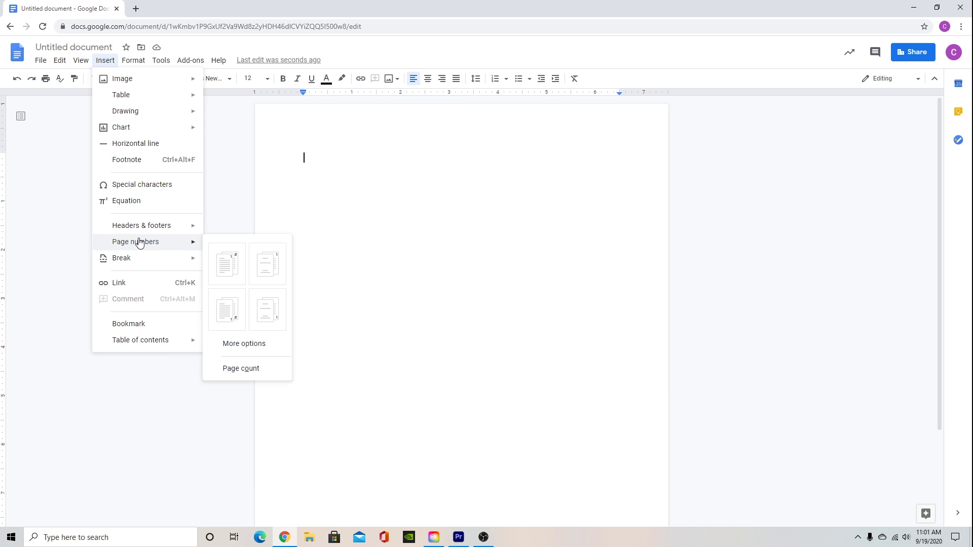
left_click(229, 276)
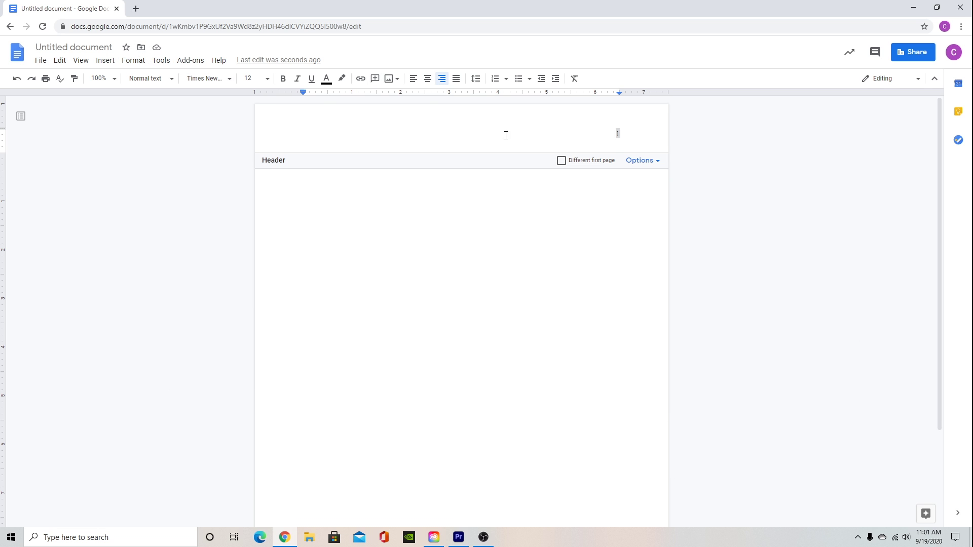
Step: Set the header page number's font to Times New Roman, size 12
left_click(227, 81)
left_click(250, 137)
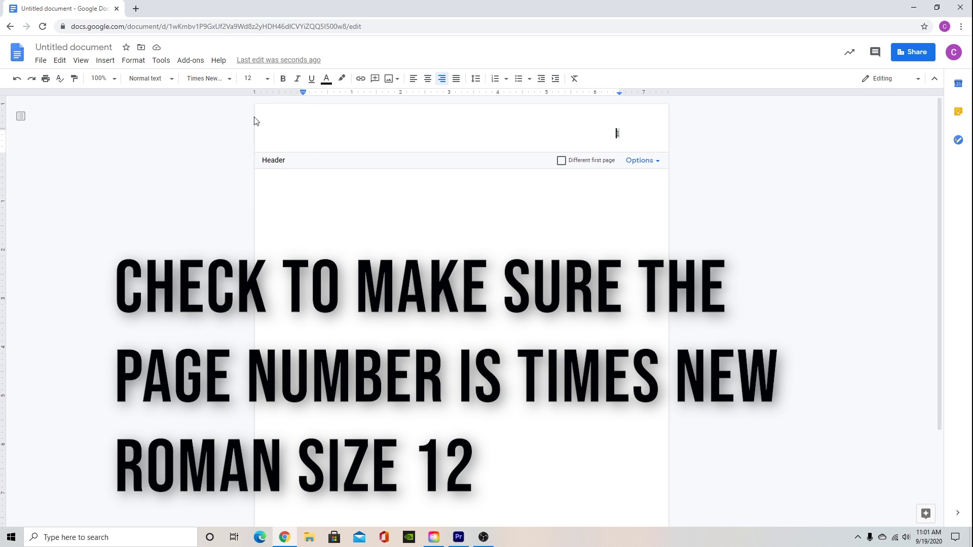
left_click(254, 79)
left_click(251, 162)
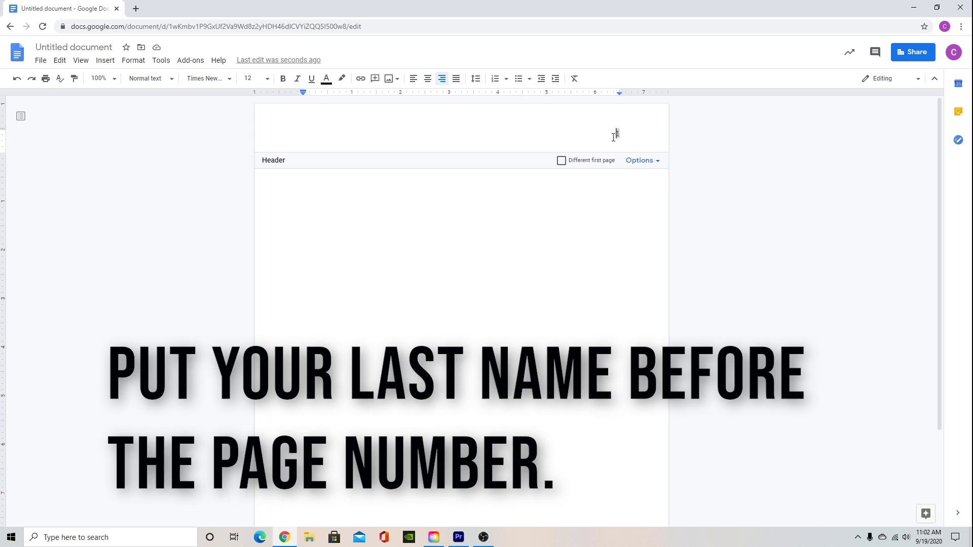
Step: Enter the author's last name and a space before the header page number, and return to the document body
type("H")
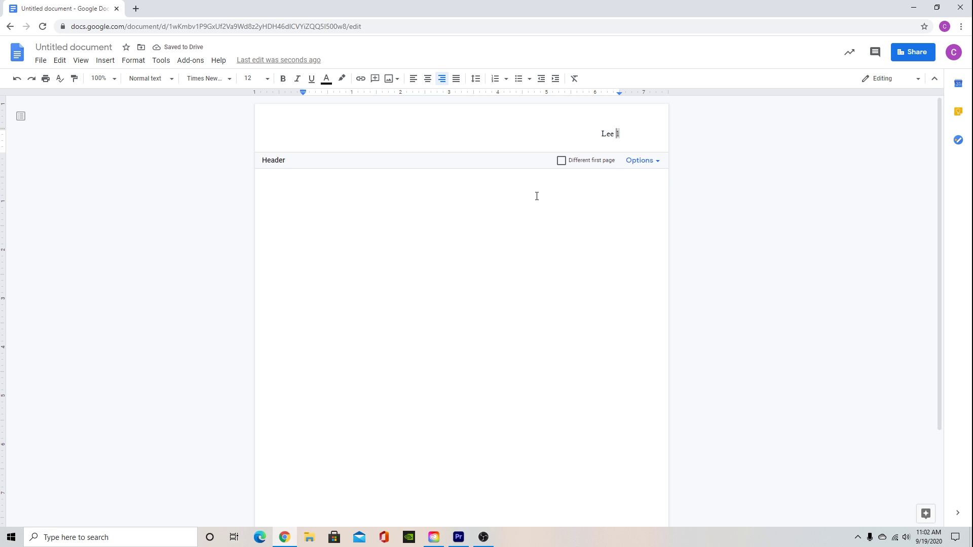
left_click(539, 197)
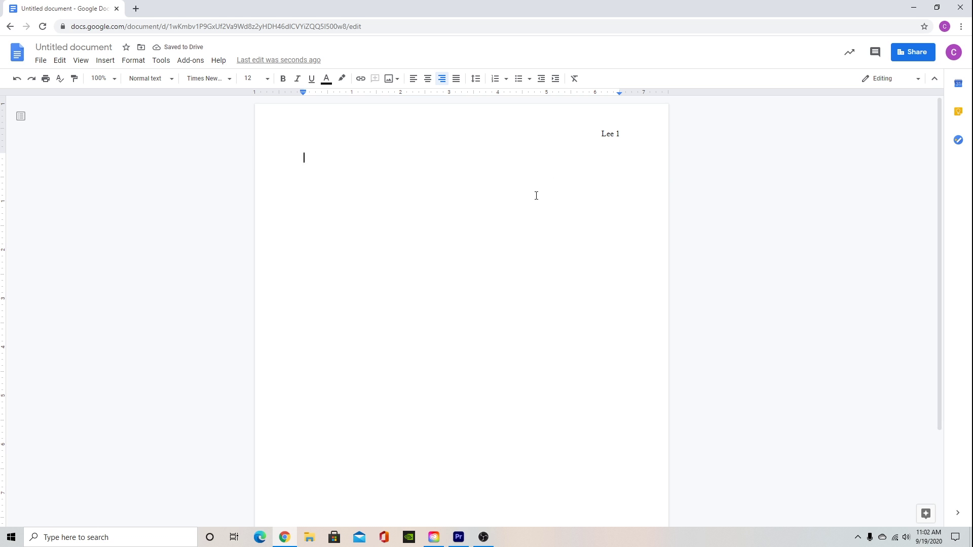
left_click(505, 136)
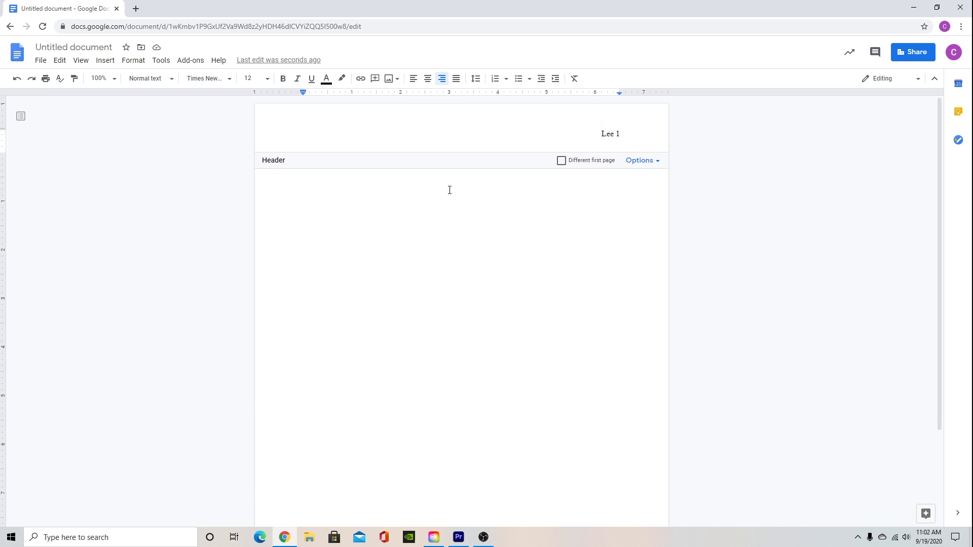
left_click(617, 134)
key("Right")
key("Home")
left_click(322, 198)
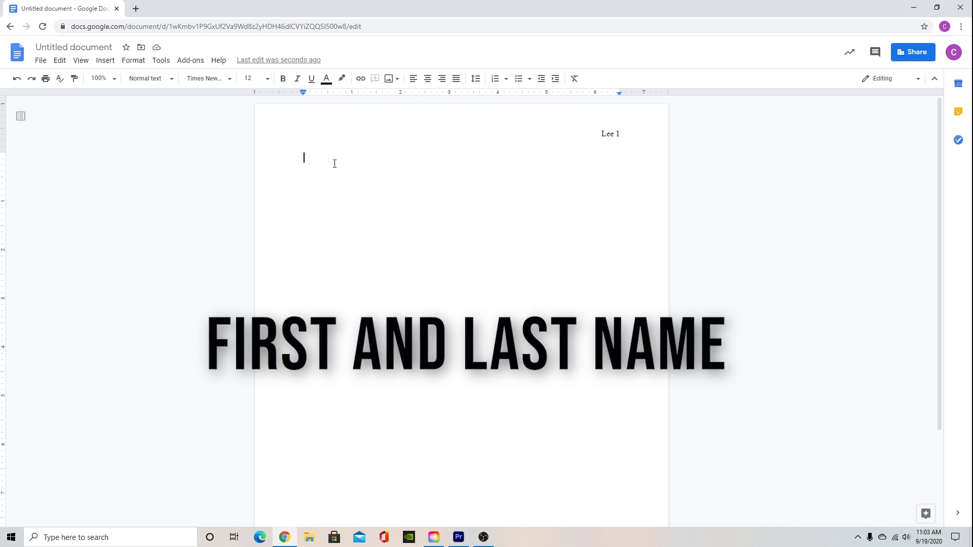
Step: Enter "First name Last name" and "Teacher name" as the first two lines of the page heading
type("First name Last name")
key("Return")
type("Teacher name")
key("Return")
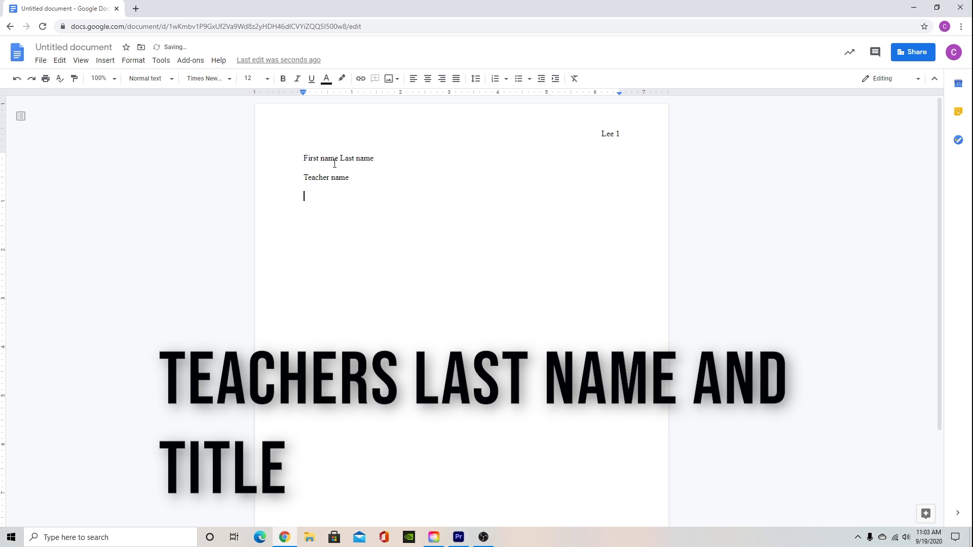
type("class name and period")
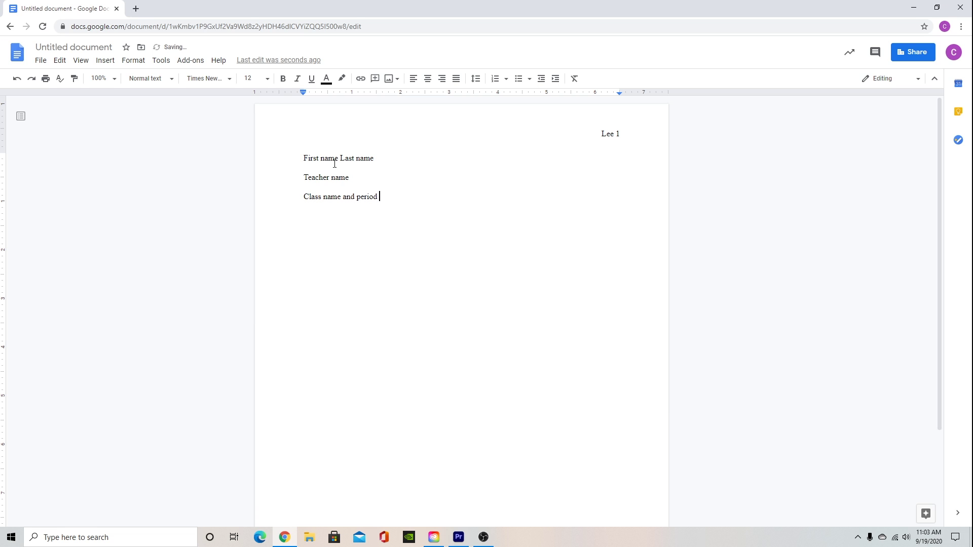
key("BackSpace")
key("BackSpace")
key("BackSpace")
key("BackSpace")
key("BackSpace")
key("BackSpace")
key("BackSpace")
key("BackSpace")
key("BackSpace")
key("BackSpace")
key("BackSpace")
key("BackSpace")
key("BackSpace")
key("BackSpace")
key("BackSpace")
key("BackSpace")
key("BackSpace")
key("BackSpace")
key("BackSpace")
key("BackSpace")
key("BackSpace")
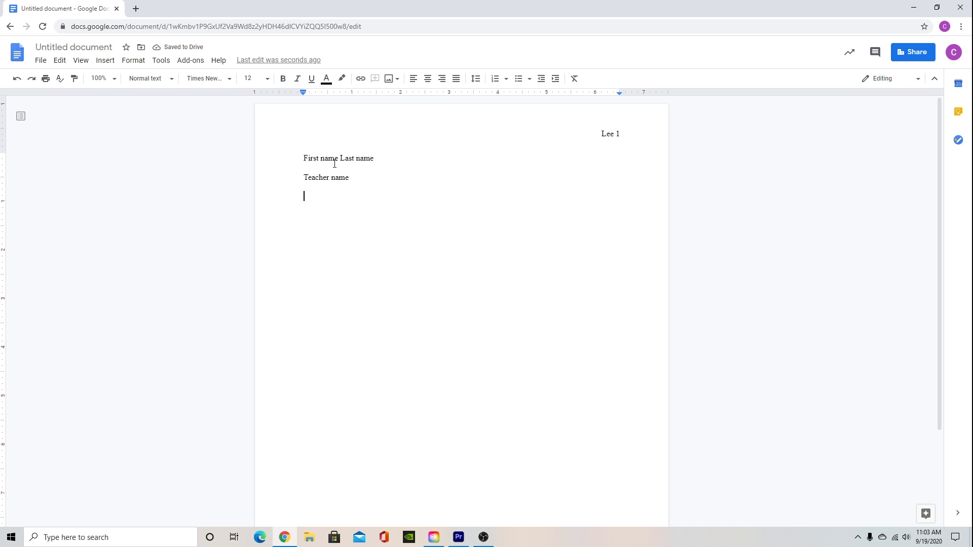
Step: Add the heading lines "Eng. 9 5p" and "Date" below the teacher line, and start a new line after them
type("Eng. 8")
key("BackSpace")
type("9 5p")
key("Return")
type("Date")
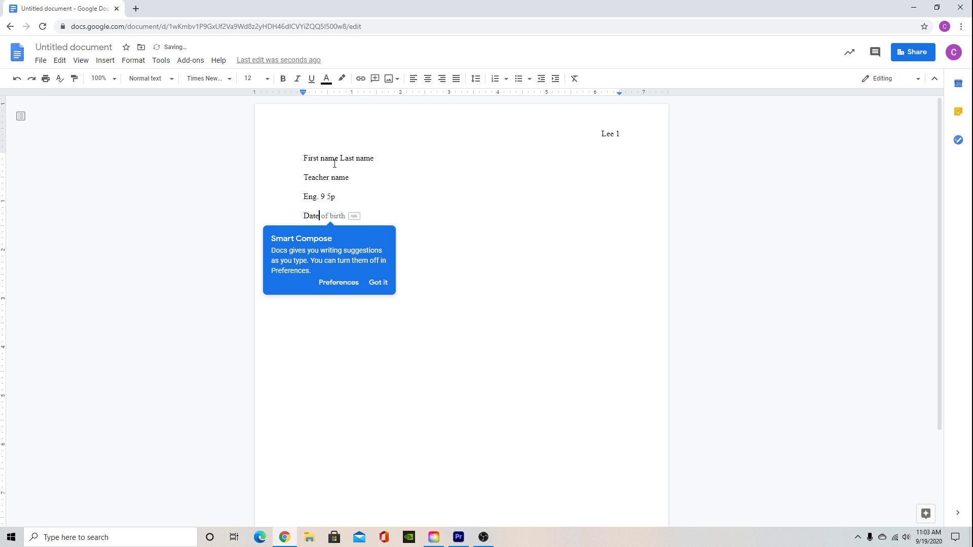
key("Return")
left_click(341, 217)
key("Return")
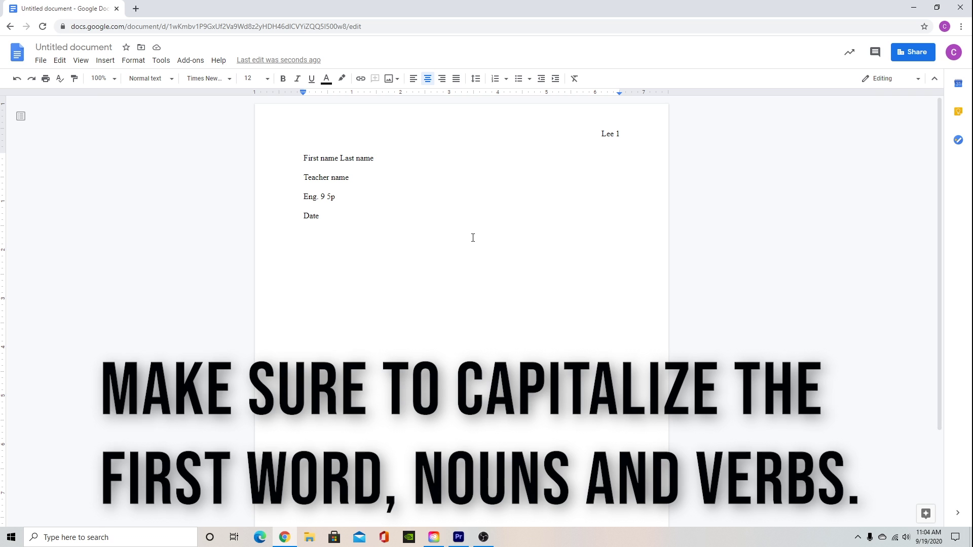
Step: Enter the centered title "Title Noun Verbs (lvl 1 title)" below the date and start a new line
type("Title Noun Verbs")
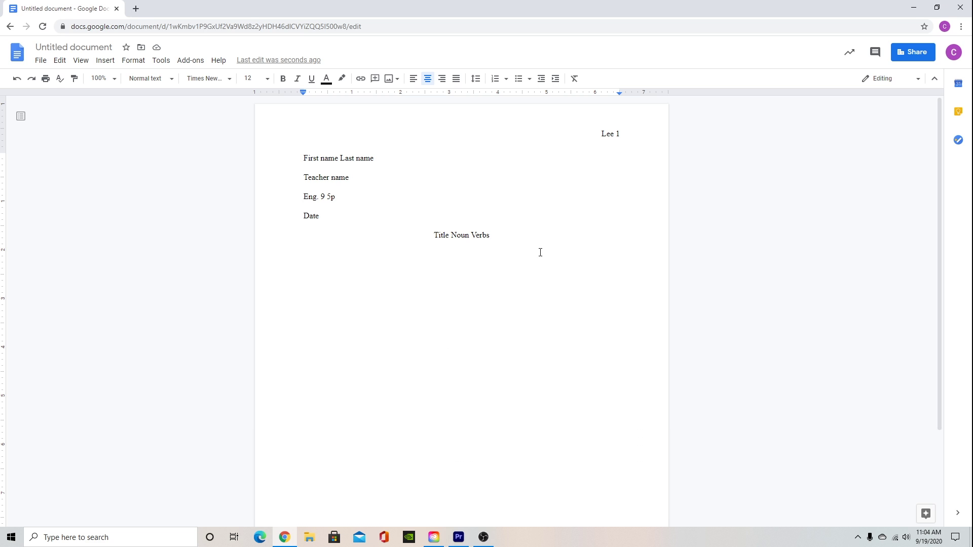
type("(lvl 1 title")
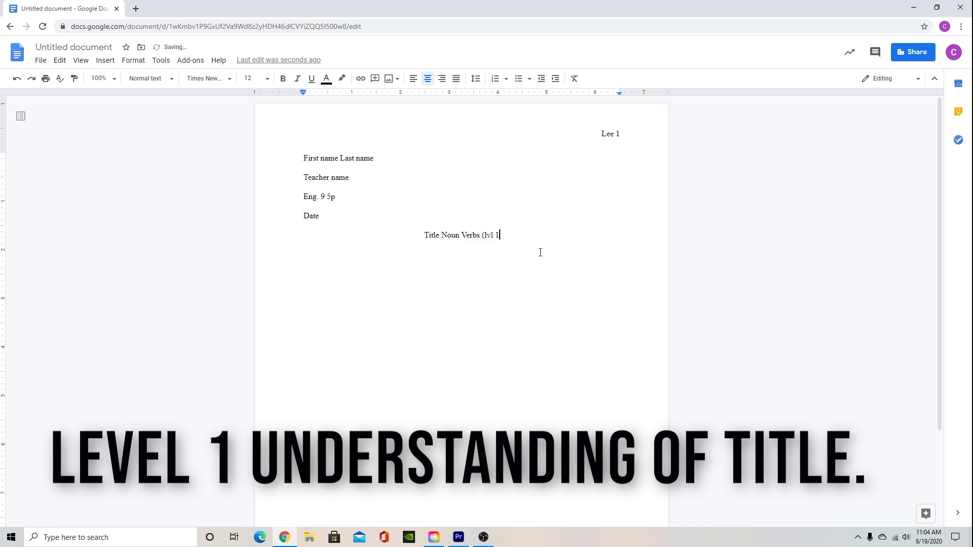
type(")")
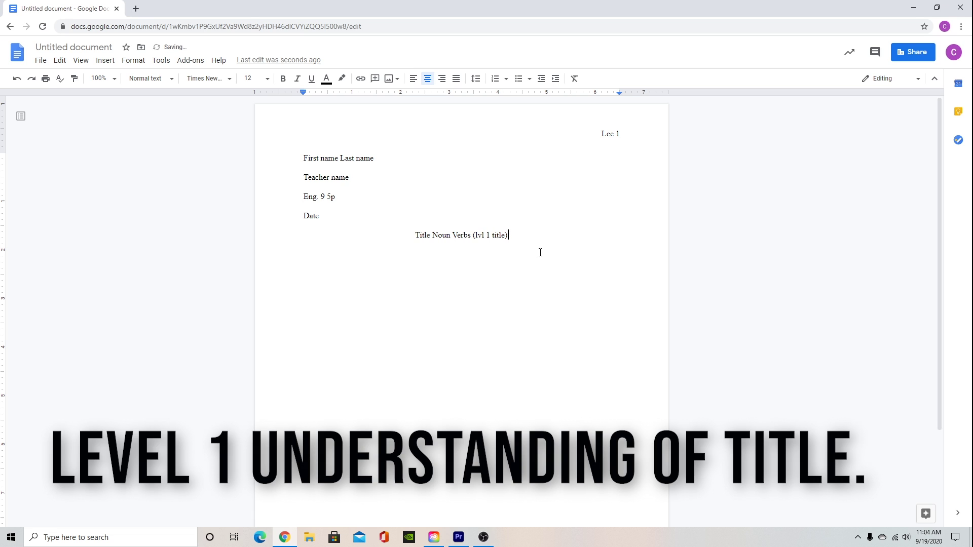
key("Return")
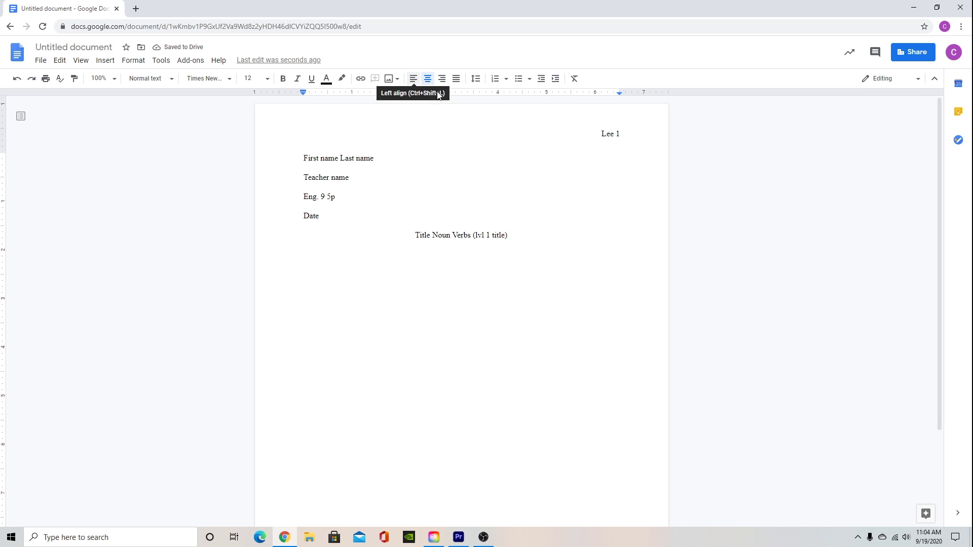
Step: Left-align the line below the title, indent it once, and enter "First paragraph" followed by a new line
left_click(410, 78)
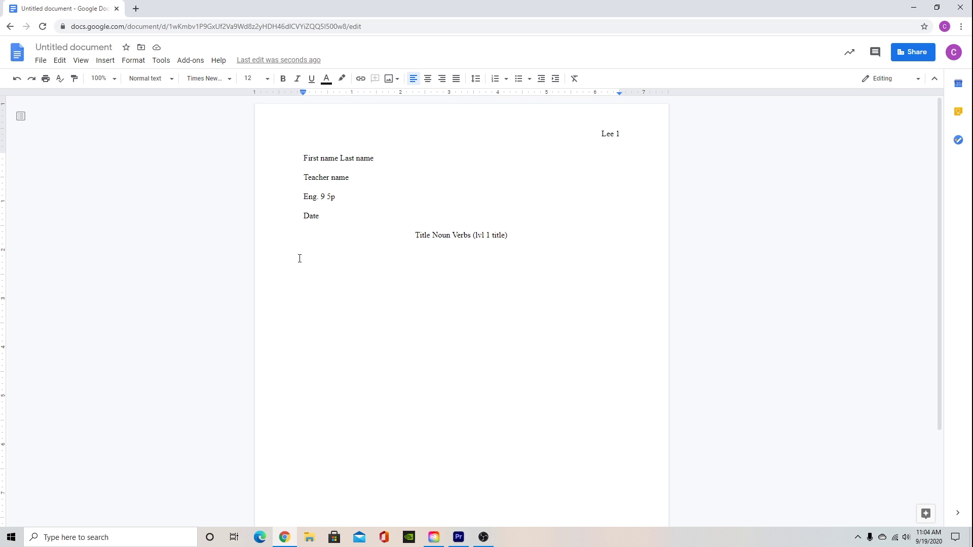
key("Tab")
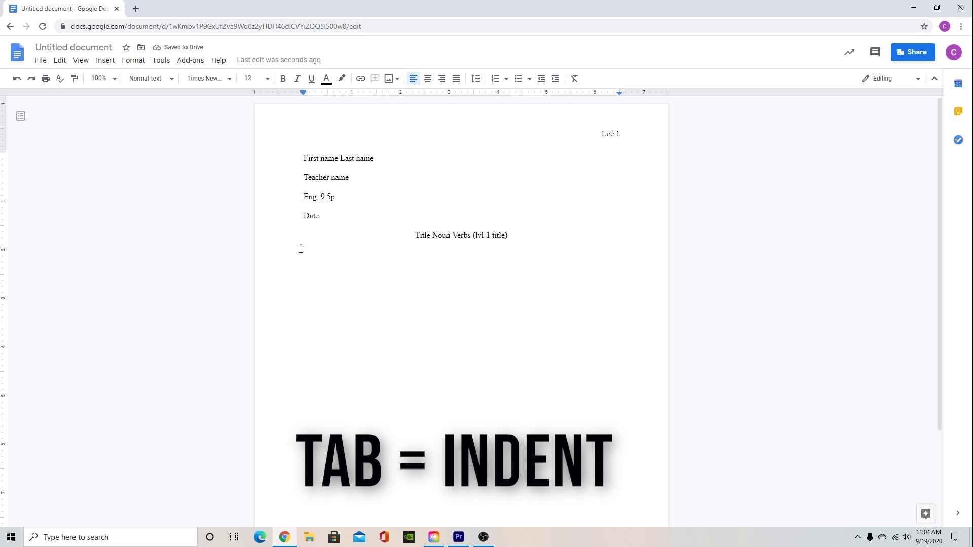
key("BackSpace")
key("Tab")
key("BackSpace")
key("Tab")
key("BackSpace")
key("Tab")
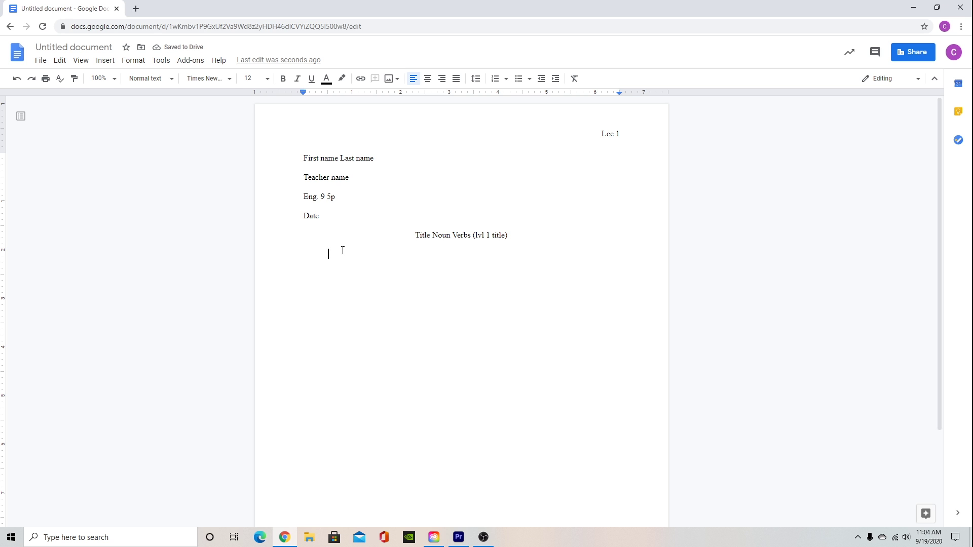
type("First paragraph")
key("Return")
Step: Write "The next line is always further left." below the first paragraph as a demonstration, and delete it again
type("The next line is always ")
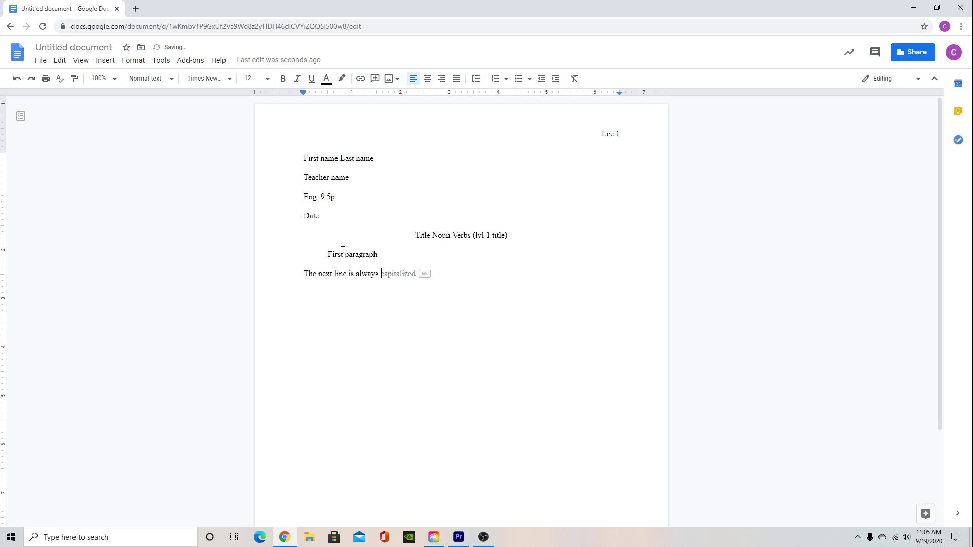
type("further left.")
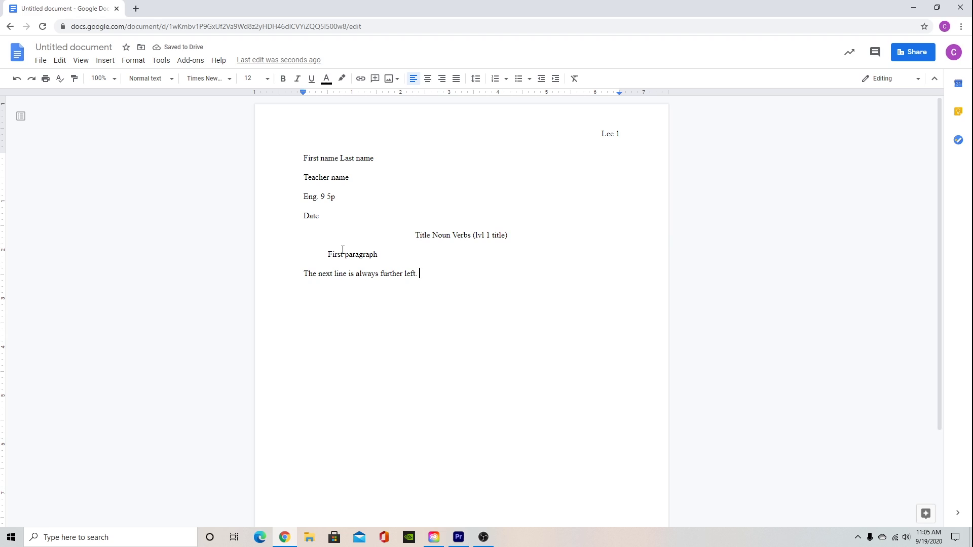
key("BackSpace")
key("BackSpace")
key("BackSpace")
key("BackSpace")
key("BackSpace")
key("BackSpace")
key("BackSpace")
key("BackSpace")
key("BackSpace")
key("BackSpace")
key("BackSpace")
key("BackSpace")
key("BackSpace")
key("BackSpace")
key("BackSpace")
key("BackSpace")
key("BackSpace")
key("BackSpace")
key("BackSpace")
key("BackSpace")
key("BackSpace")
key("BackSpace")
key("BackSpace")
key("BackSpace")
key("BackSpace")
key("BackSpace")
key("BackSpace")
key("BackSpace")
key("BackSpace")
key("BackSpace")
key("BackSpace")
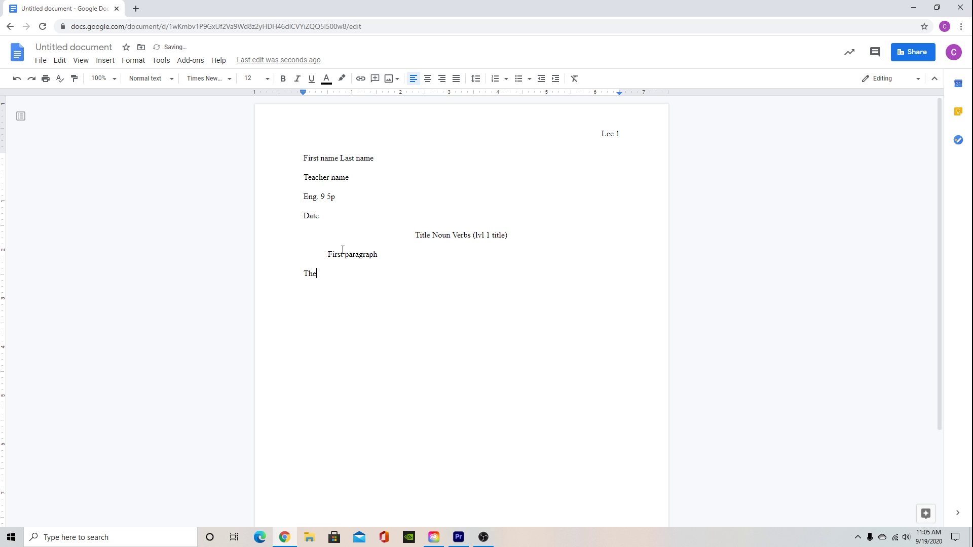
key("BackSpace")
key("BackSpace")
key("BackSpace")
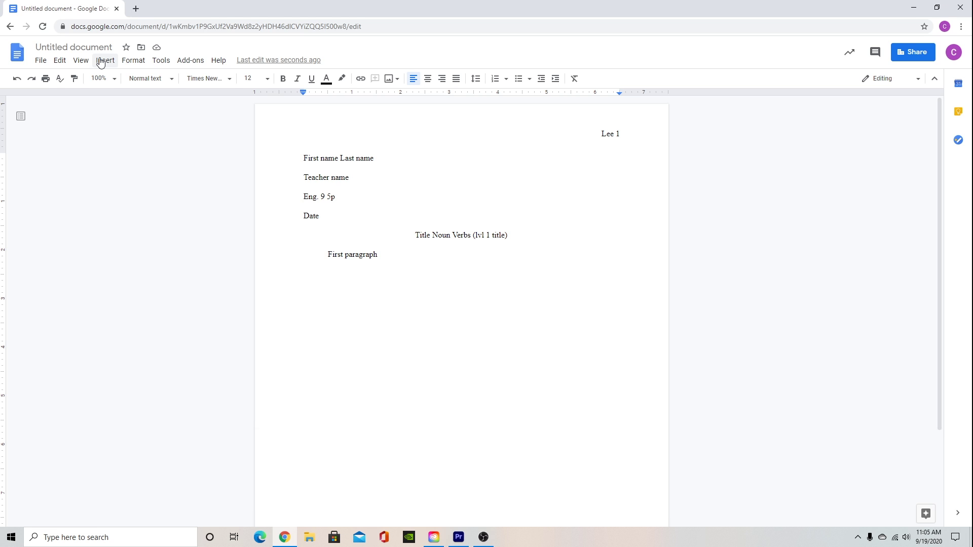
Step: Insert a page break on the empty line after the first paragraph
left_click(101, 63)
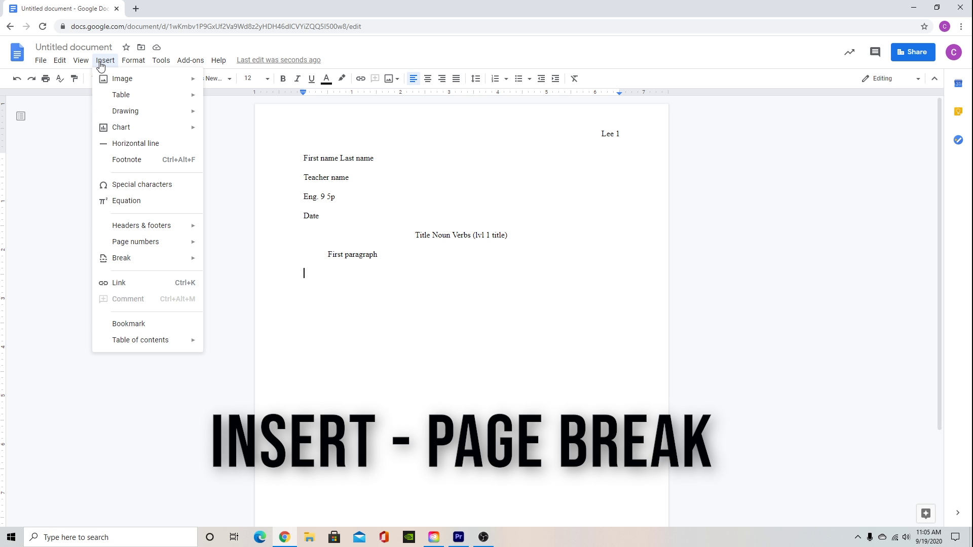
mouse_move(138, 259)
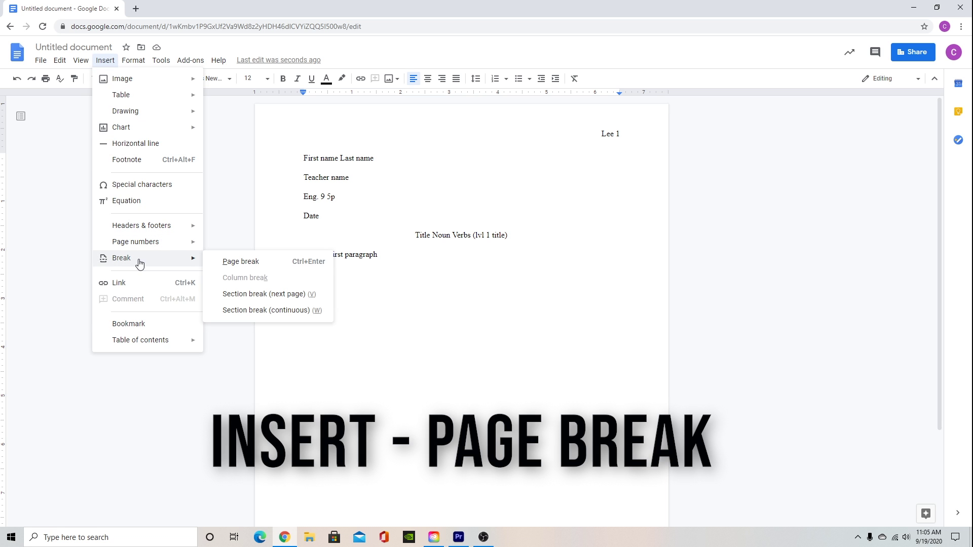
left_click(235, 264)
scroll(353, 446, "down", 2)
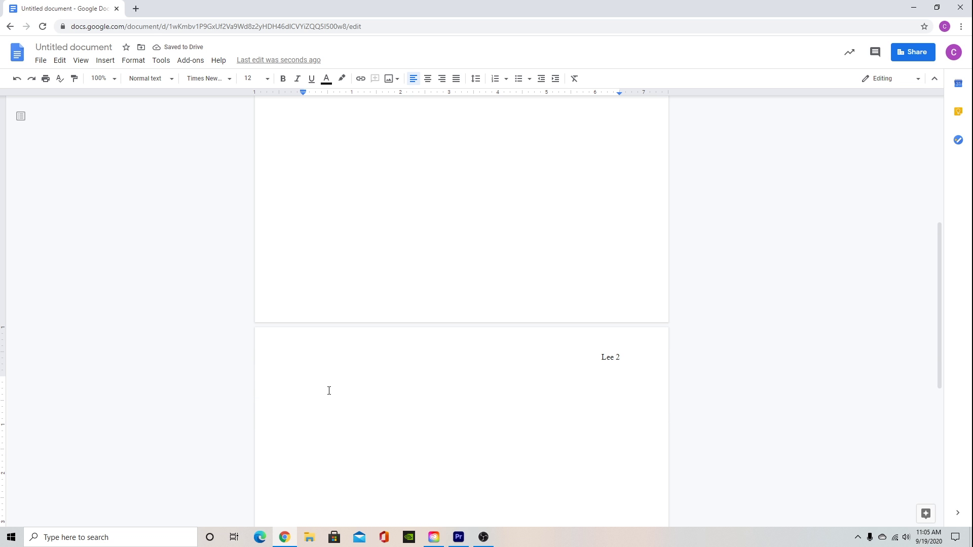
scroll(328, 390, "up", 5)
left_click(430, 213)
type("lksdjflaskj")
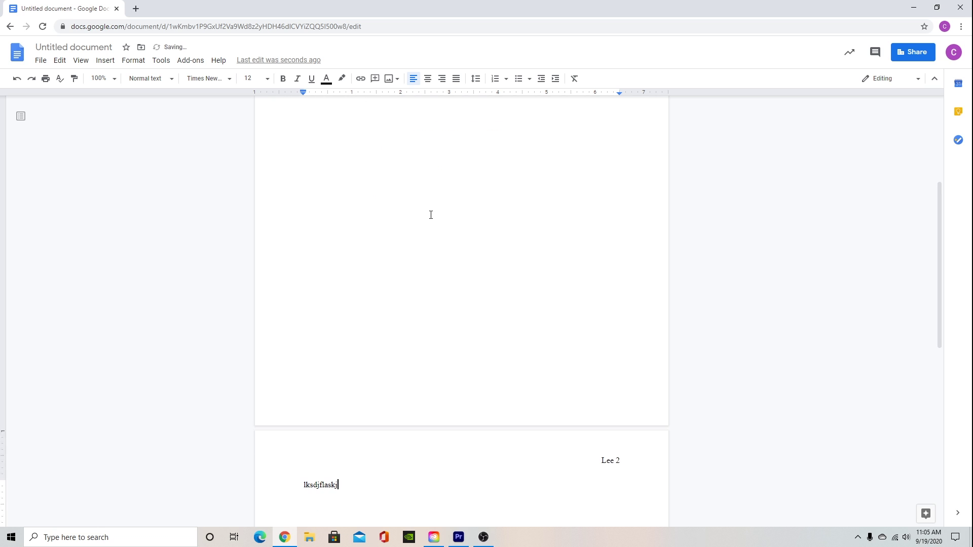
key("BackSpace")
key("BackSpace")
key("BackSpace")
key("BackSpace")
key("BackSpace")
key("BackSpace")
key("BackSpace")
key("BackSpace")
key("BackSpace")
key("BackSpace")
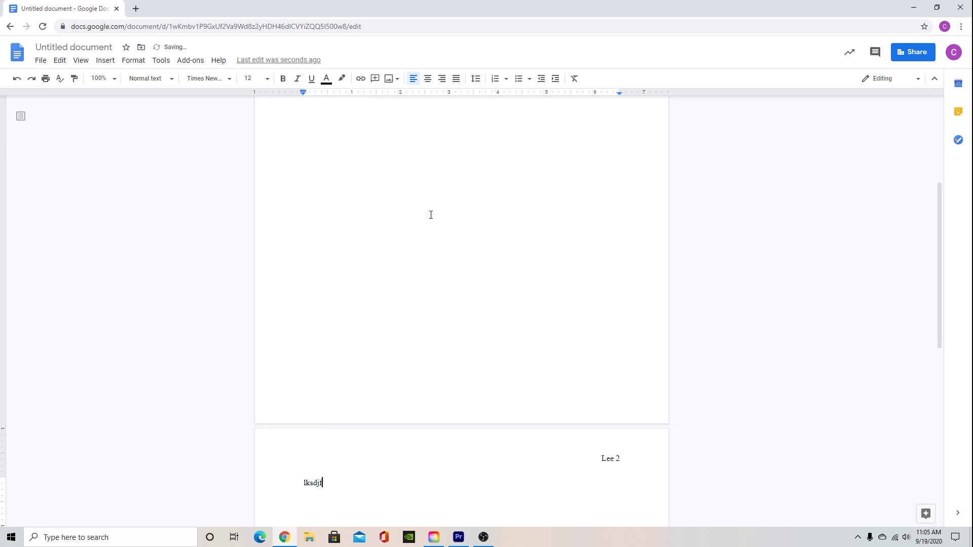
key("BackSpace")
Step: Enter the centered heading "Work Cited" at the start of the second page and begin a new line below it
scroll(369, 419, "down", 2)
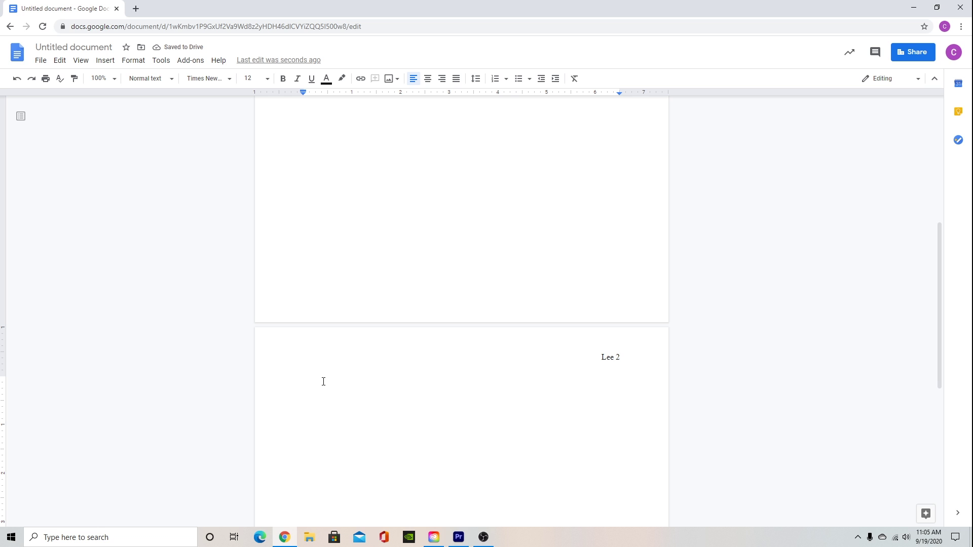
left_click(427, 78)
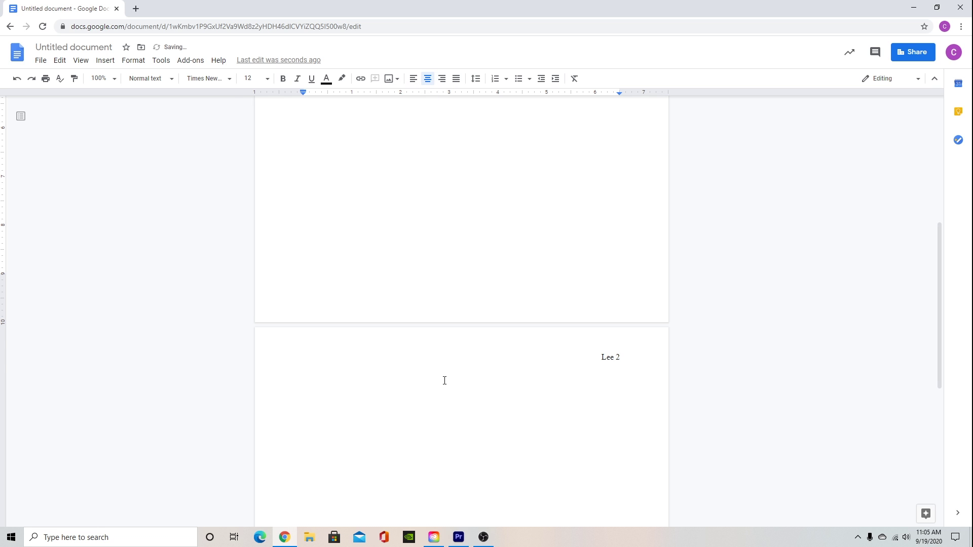
left_click(431, 80)
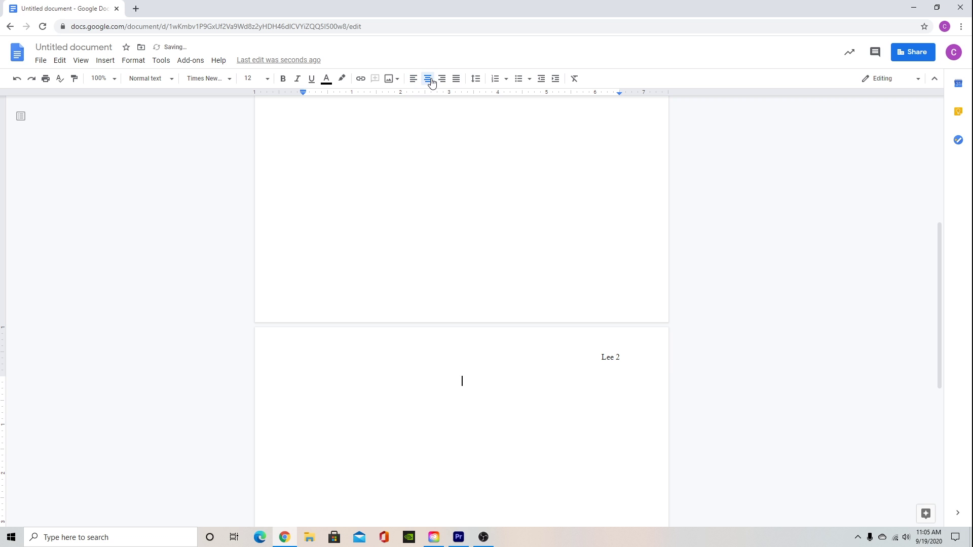
type("Work Cited")
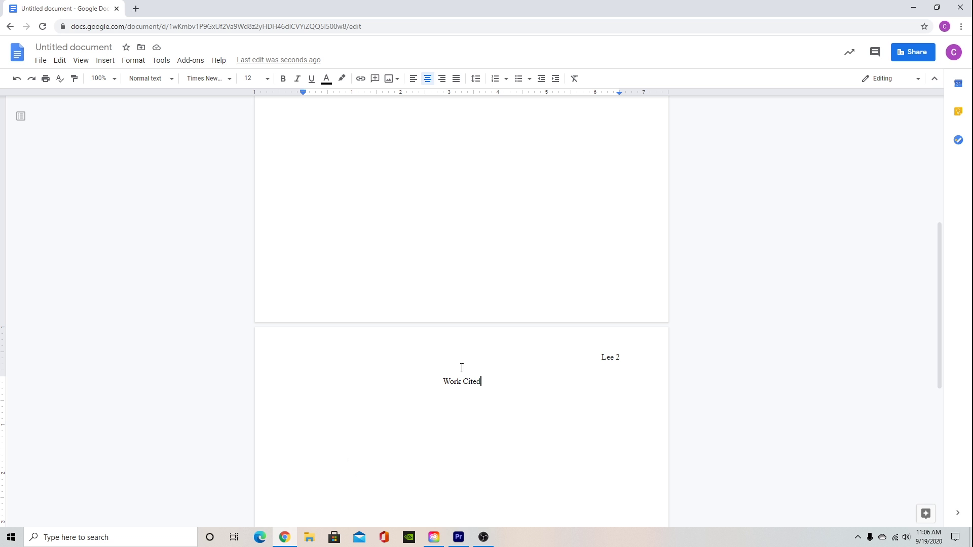
key("Return")
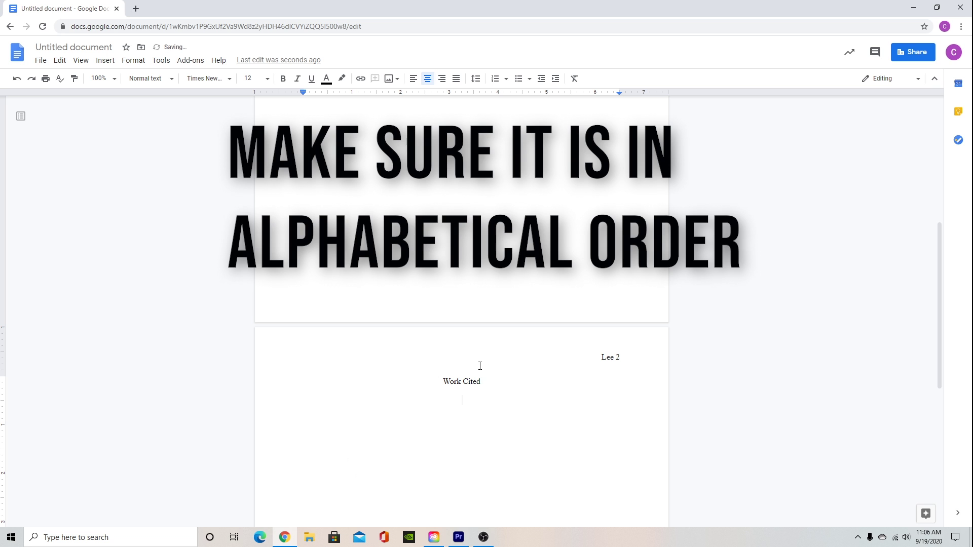
Step: Left-align the line below the heading and list "Source 1", "Source 2" and "Etc." on separate lines
left_click(414, 81)
type("s")
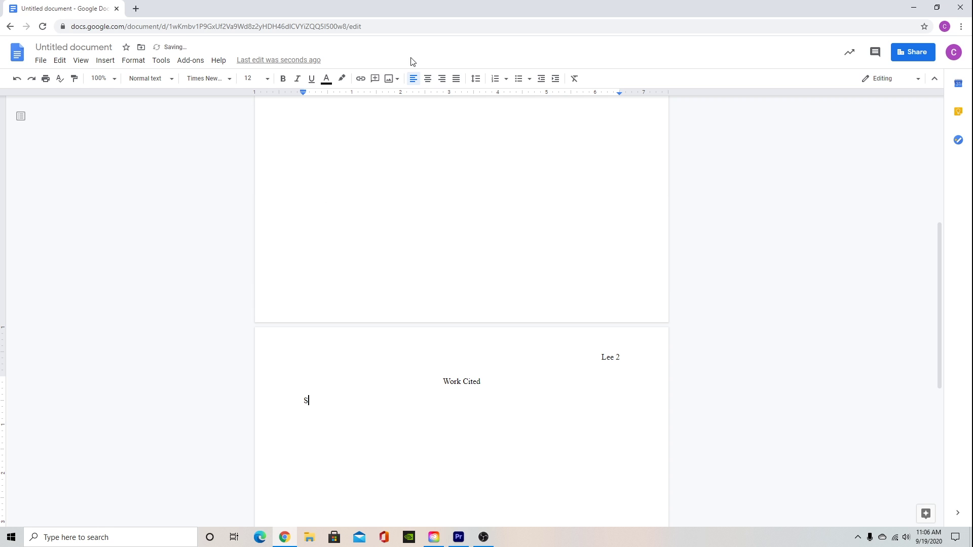
type("ource 1")
key("Return")
type("Source 2")
key("Return")
type("Etc.")
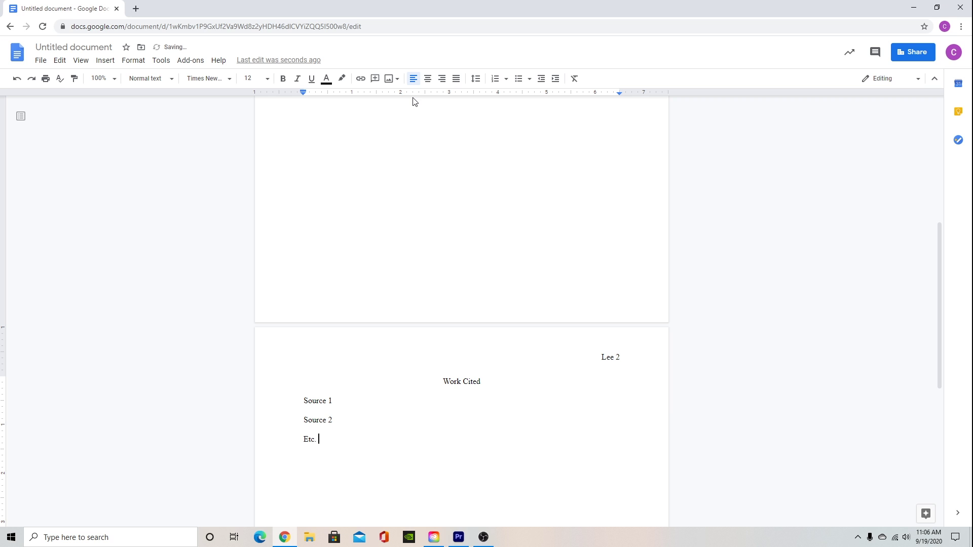